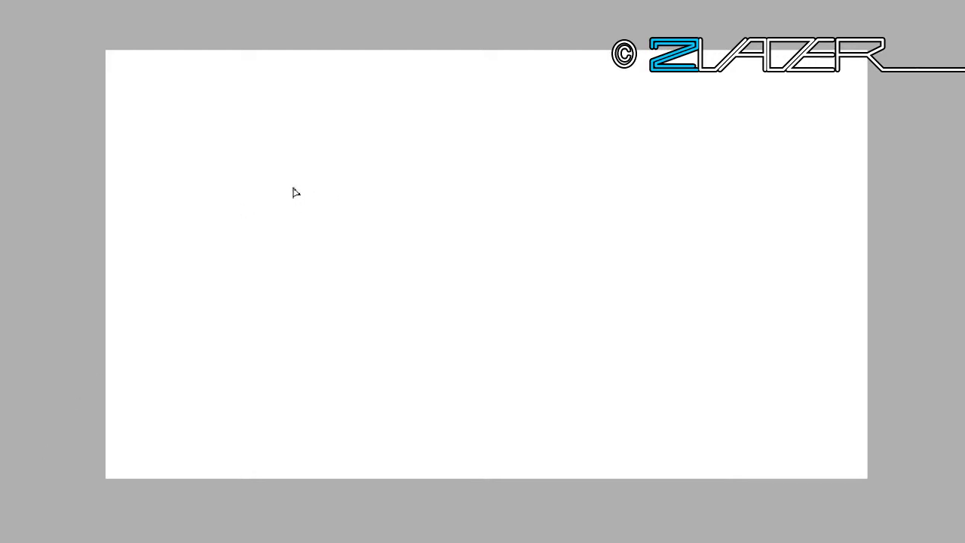
# Sketch the shoulder circle, upper-arm cylinder, elbow ellipse and forearm edges in blue
pyautogui.moveTo(223, 205)
pyautogui.mouseDown()
pyautogui.moveTo(201, 219)
pyautogui.moveTo(267, 276)
pyautogui.moveTo(226, 202)
pyautogui.mouseUp()
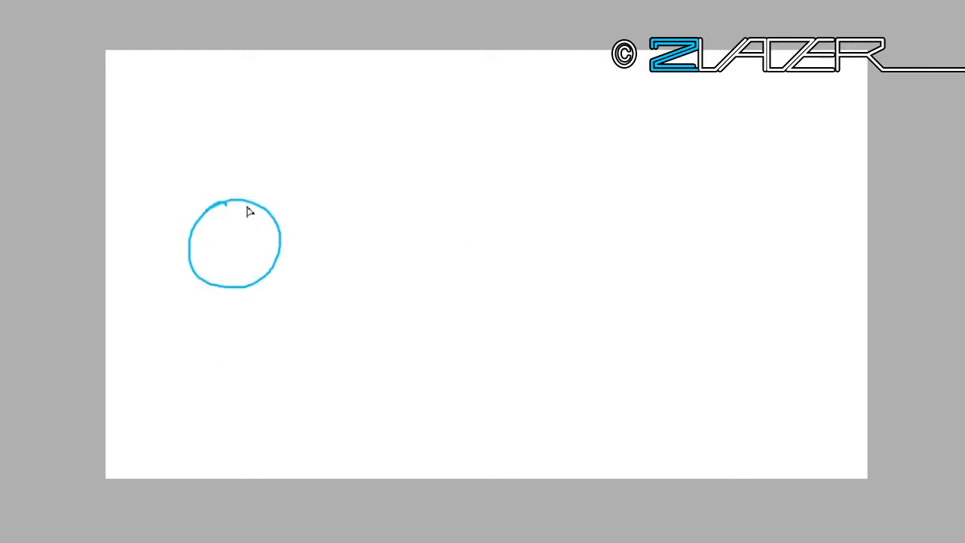
pyautogui.moveTo(243, 205)
pyautogui.mouseDown()
pyautogui.moveTo(237, 285)
pyautogui.moveTo(331, 292)
pyautogui.moveTo(414, 270)
pyautogui.mouseUp()
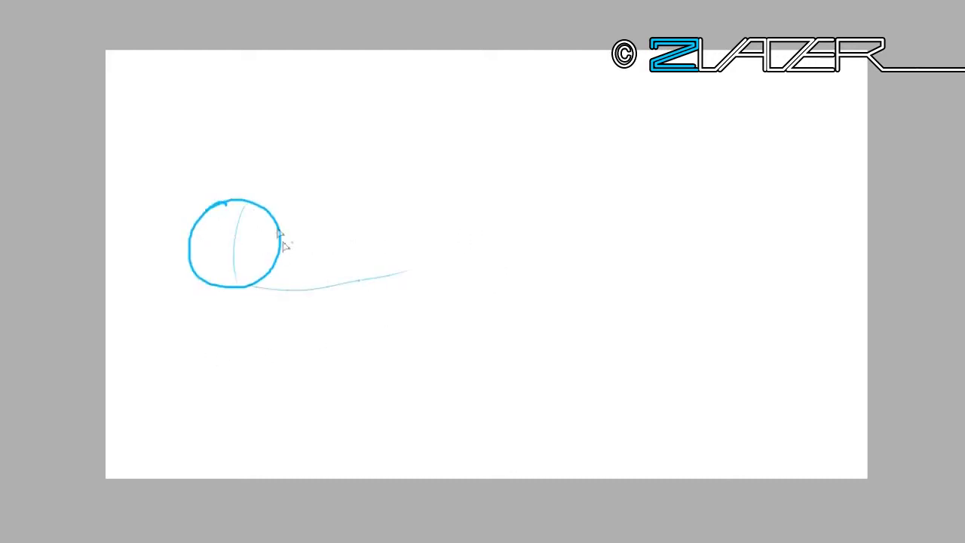
pyautogui.moveTo(257, 205)
pyautogui.mouseDown()
pyautogui.moveTo(413, 200)
pyautogui.moveTo(417, 272)
pyautogui.mouseUp()
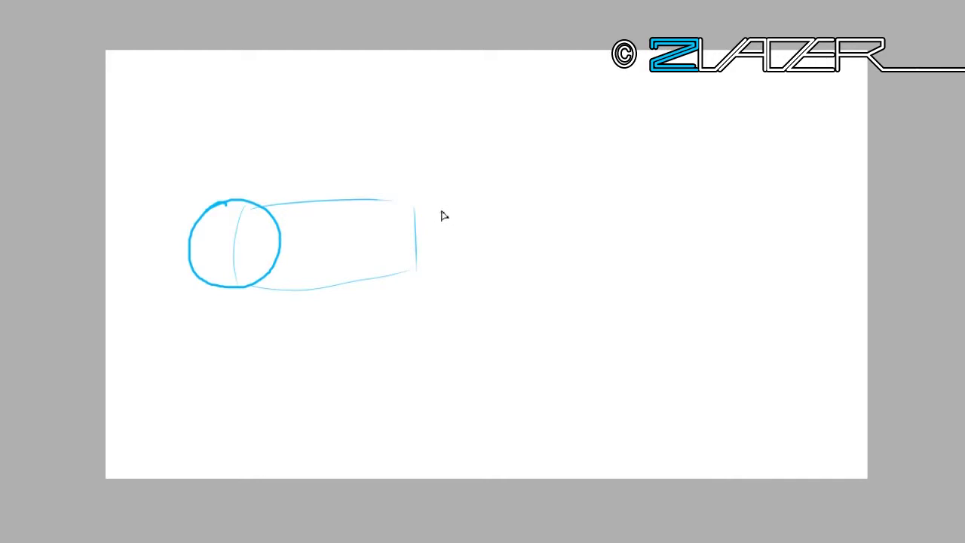
pyautogui.moveTo(434, 202)
pyautogui.mouseDown()
pyautogui.moveTo(422, 264)
pyautogui.moveTo(438, 202)
pyautogui.moveTo(439, 261)
pyautogui.mouseUp()
pyautogui.moveTo(437, 203); pyautogui.dragTo(599, 216)
pyautogui.moveTo(451, 260)
pyautogui.mouseDown()
pyautogui.moveTo(589, 253)
pyautogui.moveTo(614, 224)
pyautogui.moveTo(477, 205)
pyautogui.mouseUp()
# Add the wrist circle and hand block, then reinforce the upper arm's top and bottom contours
pyautogui.moveTo(610, 208)
pyautogui.mouseDown()
pyautogui.moveTo(648, 241)
pyautogui.moveTo(613, 205)
pyautogui.mouseUp()
pyautogui.moveTo(676, 196); pyautogui.dragTo(623, 208)
pyautogui.moveTo(623, 256)
pyautogui.mouseDown()
pyautogui.moveTo(666, 267)
pyautogui.moveTo(694, 213)
pyautogui.moveTo(693, 194)
pyautogui.mouseUp()
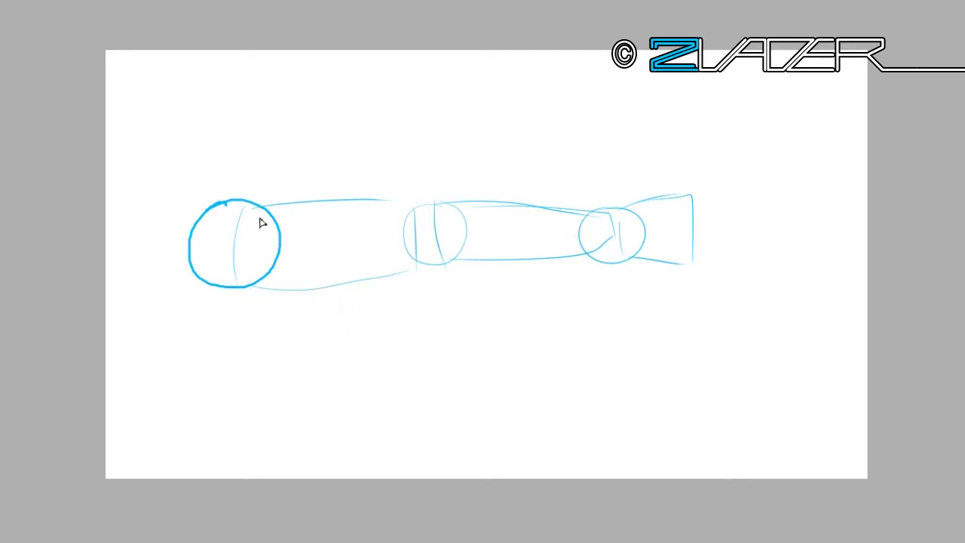
pyautogui.moveTo(263, 206); pyautogui.dragTo(403, 204)
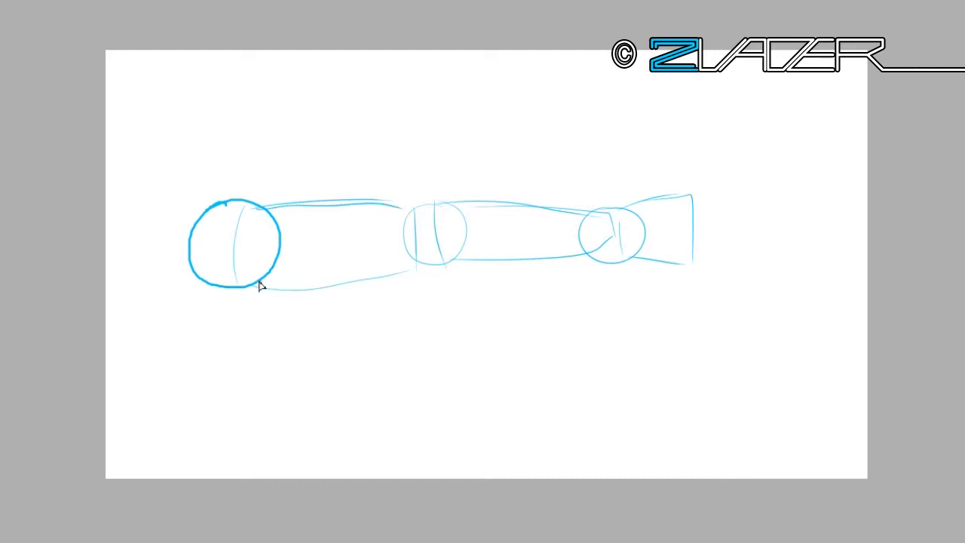
pyautogui.moveTo(254, 283)
pyautogui.mouseDown()
pyautogui.moveTo(371, 276)
pyautogui.moveTo(423, 261)
pyautogui.mouseUp()
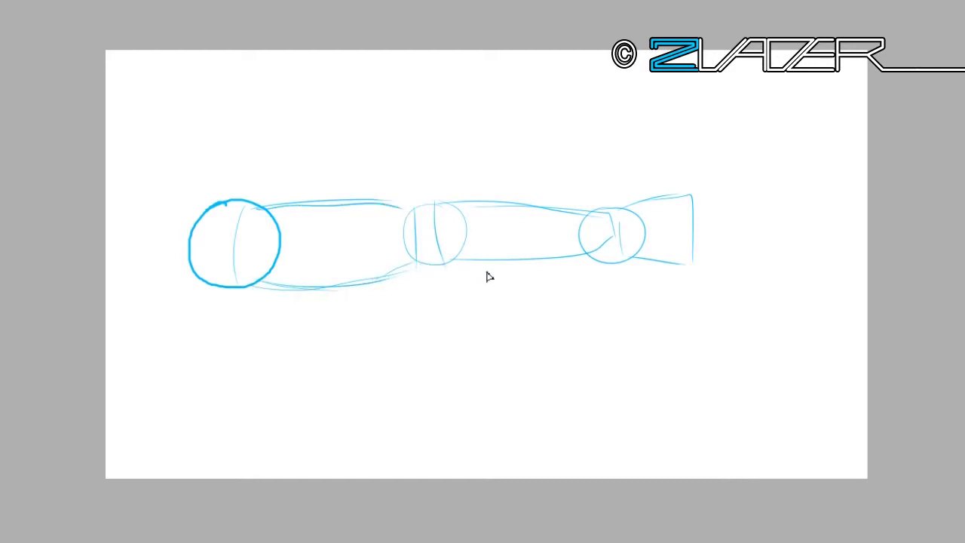
# Draw vertical guides through shoulder, elbow and wrist, plus strokes at the elbow and shoulder underside
pyautogui.moveTo(185, 134); pyautogui.dragTo(192, 368)
pyautogui.moveTo(427, 140); pyautogui.dragTo(431, 324)
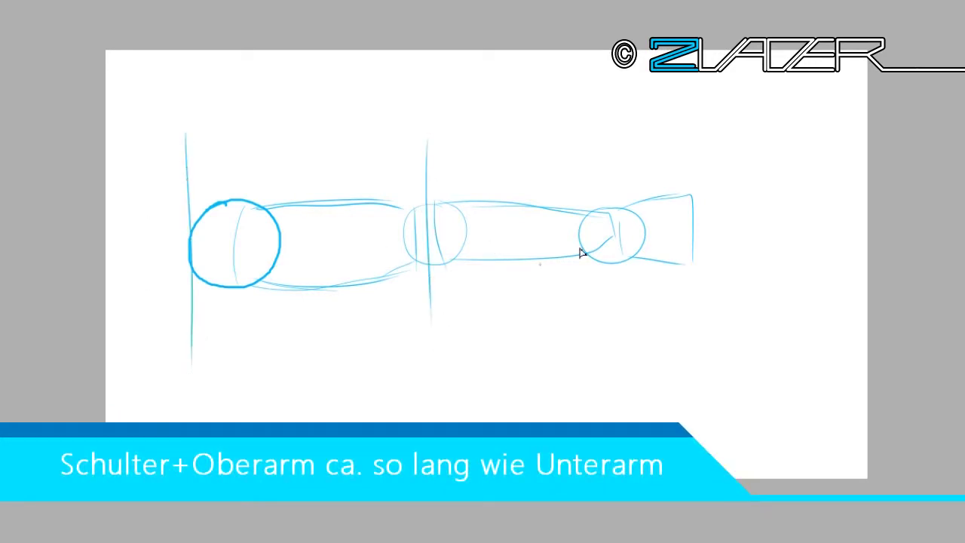
pyautogui.moveTo(632, 149); pyautogui.dragTo(634, 344)
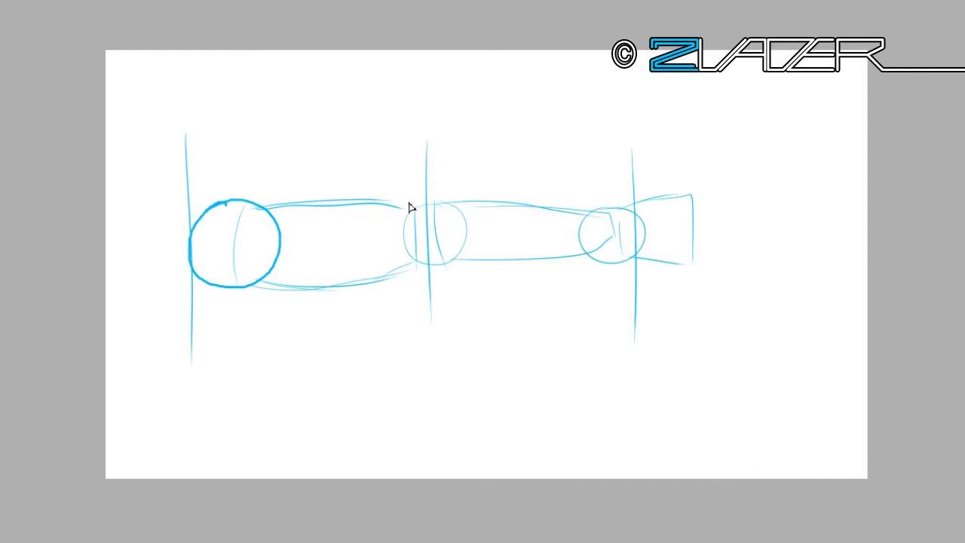
pyautogui.moveTo(412, 205); pyautogui.dragTo(425, 195)
pyautogui.moveTo(194, 293)
pyautogui.mouseDown()
pyautogui.moveTo(270, 278)
pyautogui.moveTo(250, 331)
pyautogui.mouseUp()
# Add an up-arrow at the shoulder, shape the shoulder muscle, and sketch upper-arm muscle lines
pyautogui.moveTo(253, 287)
pyautogui.mouseDown()
pyautogui.moveTo(265, 302)
pyautogui.moveTo(240, 305)
pyautogui.moveTo(253, 333)
pyautogui.mouseUp()
pyautogui.moveTo(202, 195); pyautogui.dragTo(265, 208)
pyautogui.moveTo(255, 285); pyautogui.dragTo(285, 262)
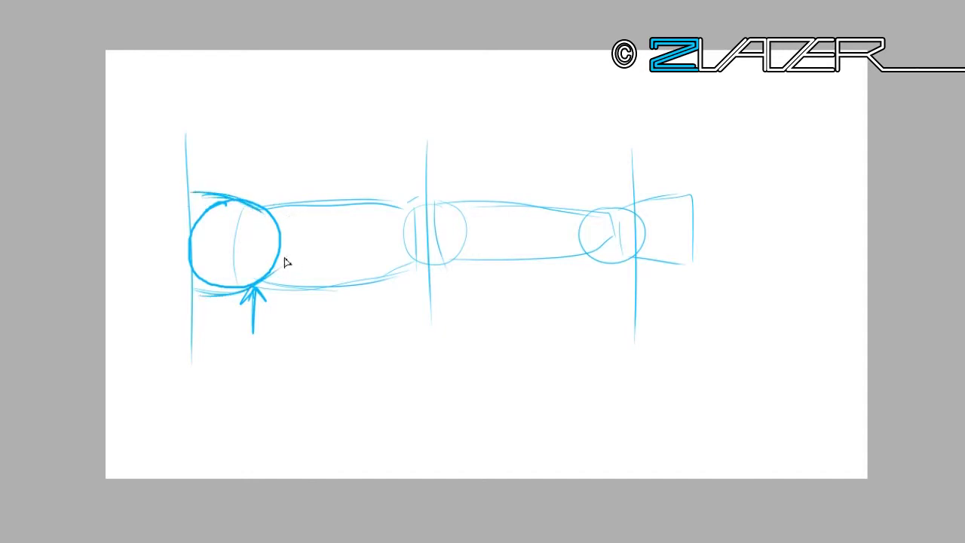
pyautogui.moveTo(261, 203); pyautogui.dragTo(296, 239)
pyautogui.moveTo(274, 282)
pyautogui.mouseDown()
pyautogui.moveTo(362, 294)
pyautogui.moveTo(393, 277)
pyautogui.mouseUp()
pyautogui.moveTo(312, 245); pyautogui.dragTo(373, 245)
pyautogui.moveTo(309, 227); pyautogui.dragTo(354, 247)
pyautogui.moveTo(262, 207); pyautogui.dragTo(403, 205)
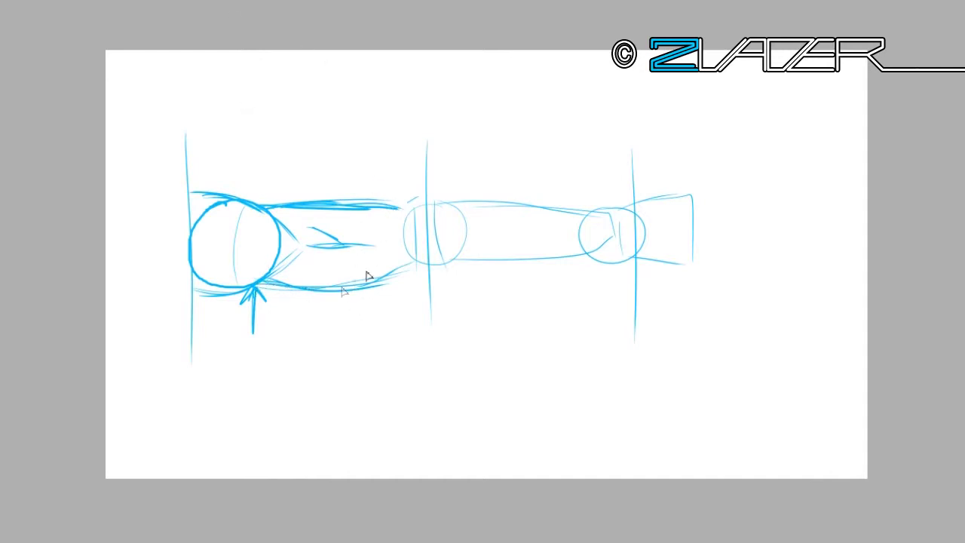
# Draw an up-arrow at the upper arm and carry the contours over the elbow onto the forearm
pyautogui.moveTo(378, 348)
pyautogui.mouseDown()
pyautogui.moveTo(370, 302)
pyautogui.moveTo(375, 308)
pyautogui.moveTo(418, 260)
pyautogui.mouseUp()
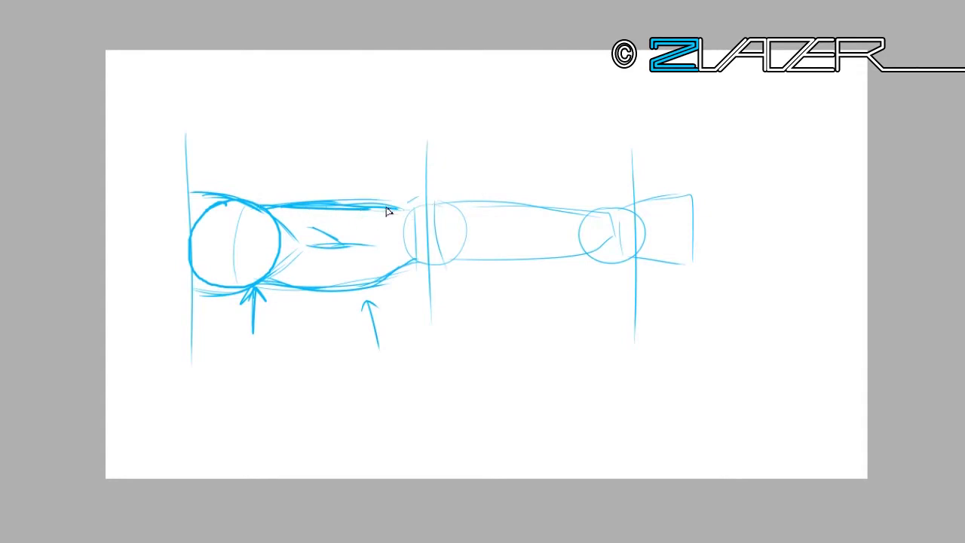
pyautogui.moveTo(394, 209)
pyautogui.mouseDown()
pyautogui.moveTo(436, 199)
pyautogui.moveTo(419, 205)
pyautogui.mouseUp()
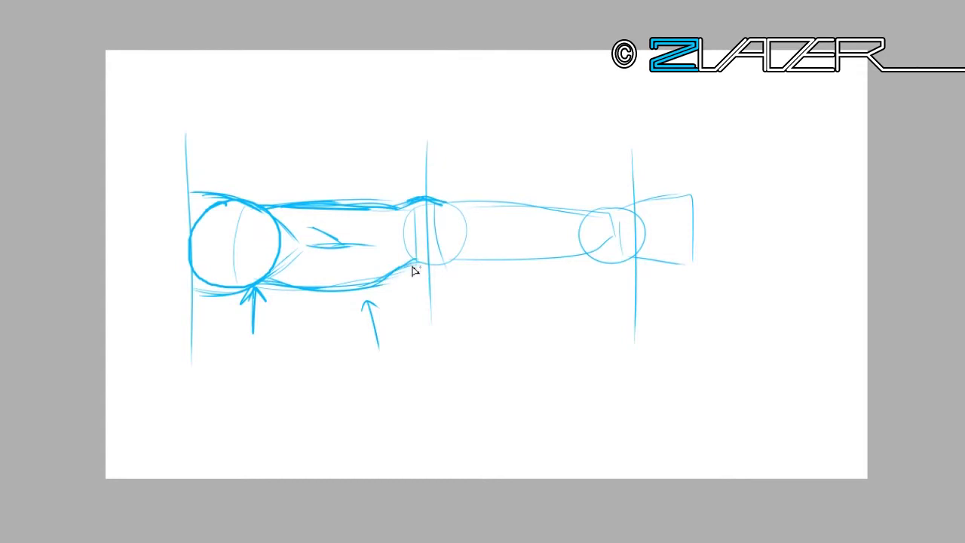
pyautogui.moveTo(414, 266)
pyautogui.mouseDown()
pyautogui.moveTo(477, 276)
pyautogui.moveTo(543, 260)
pyautogui.mouseUp()
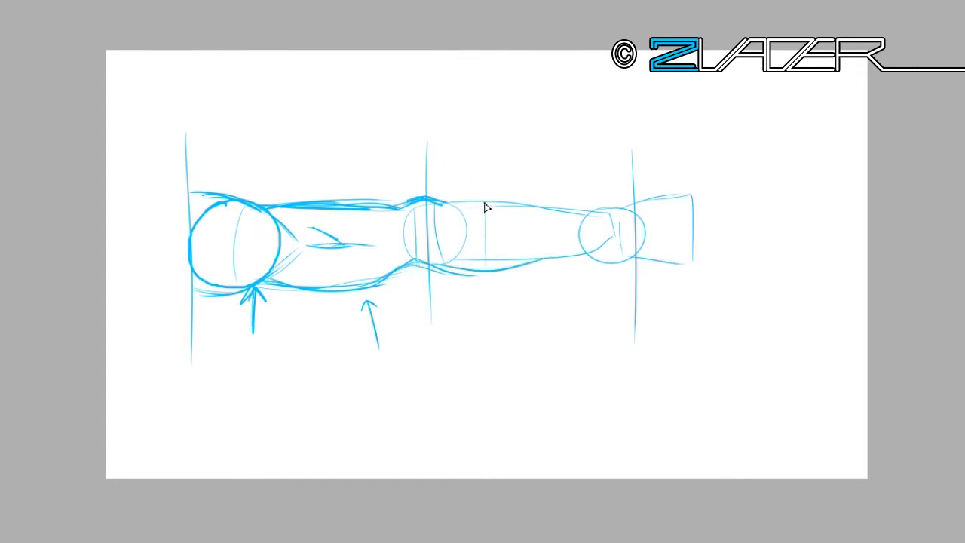
pyautogui.moveTo(485, 202); pyautogui.dragTo(484, 271)
pyautogui.moveTo(458, 200); pyautogui.dragTo(533, 210)
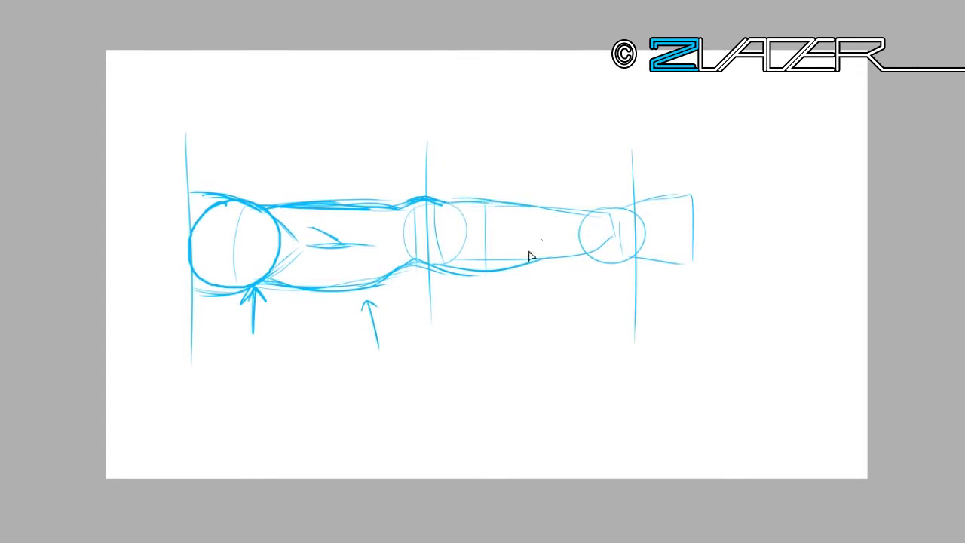
# Add an upper-arm division line, boldly retrace the forearm contours, and erase a stray contour piece
pyautogui.moveTo(336, 284); pyautogui.dragTo(334, 211)
pyautogui.moveTo(487, 265); pyautogui.dragTo(573, 253)
pyautogui.moveTo(445, 201); pyautogui.dragTo(604, 215)
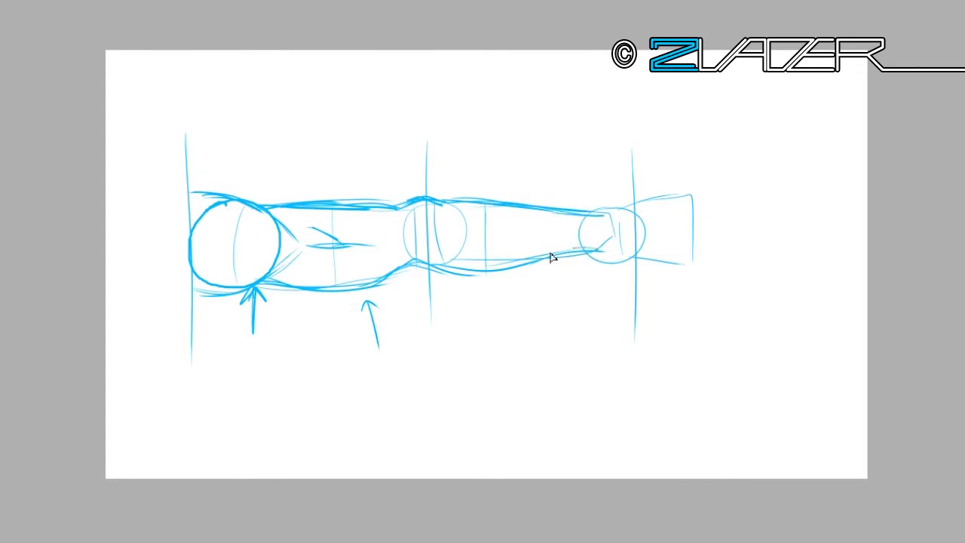
pyautogui.moveTo(435, 269)
pyautogui.mouseDown()
pyautogui.moveTo(523, 276)
pyautogui.moveTo(585, 250)
pyautogui.mouseUp()
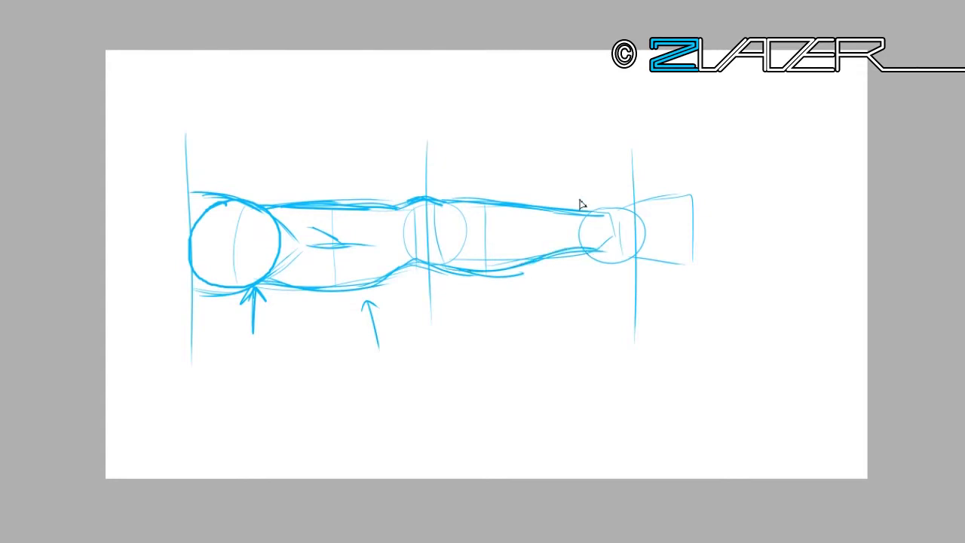
pyautogui.moveTo(372, 284); pyautogui.dragTo(409, 274)
# Join the lower contour from upper arm to forearm and draw a green curved arrow under the elbow
pyautogui.moveTo(336, 292)
pyautogui.mouseDown()
pyautogui.moveTo(400, 276)
pyautogui.moveTo(392, 280)
pyautogui.moveTo(507, 270)
pyautogui.mouseUp()
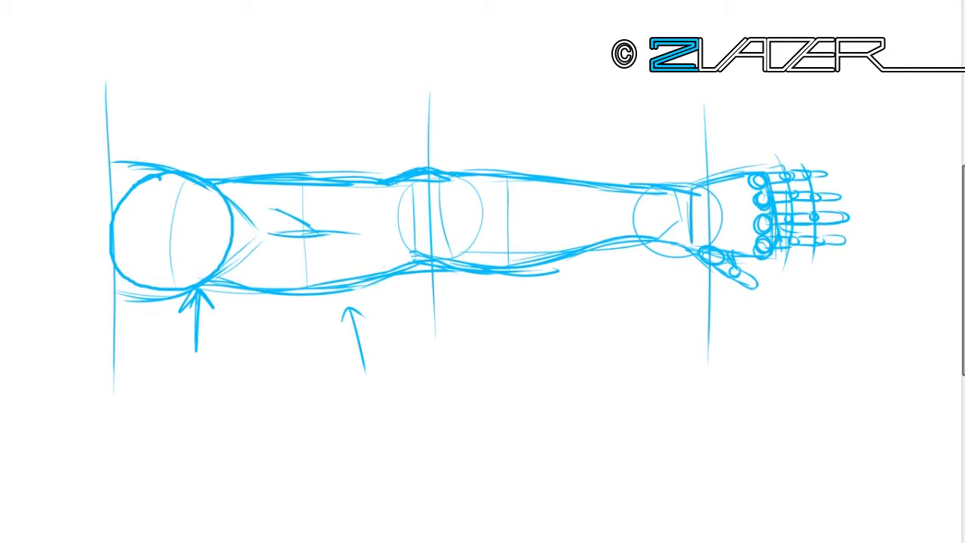
pyautogui.moveTo(403, 280)
pyautogui.mouseDown()
pyautogui.moveTo(380, 261)
pyautogui.moveTo(400, 282)
pyautogui.moveTo(463, 270)
pyautogui.moveTo(474, 254)
pyautogui.moveTo(469, 265)
pyautogui.moveTo(391, 264)
pyautogui.moveTo(436, 293)
pyautogui.moveTo(477, 243)
pyautogui.mouseUp()
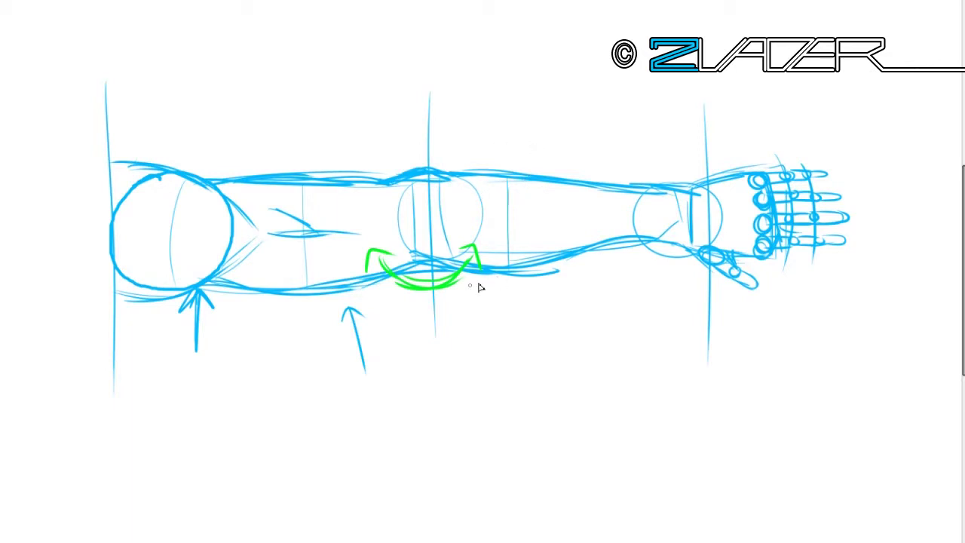
# Draw green rotation loops with arrowheads around the forearm and wrist
pyautogui.moveTo(512, 279)
pyautogui.mouseDown()
pyautogui.moveTo(556, 266)
pyautogui.moveTo(522, 207)
pyautogui.mouseUp()
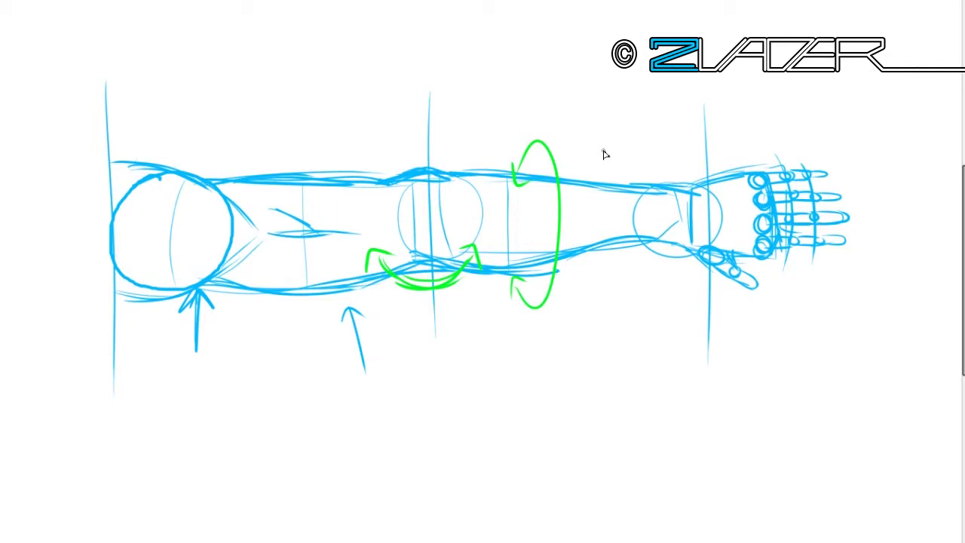
pyautogui.moveTo(713, 260)
pyautogui.mouseDown()
pyautogui.moveTo(747, 203)
pyautogui.moveTo(713, 162)
pyautogui.moveTo(730, 144)
pyautogui.mouseUp()
pyautogui.moveTo(704, 260); pyautogui.dragTo(732, 284)
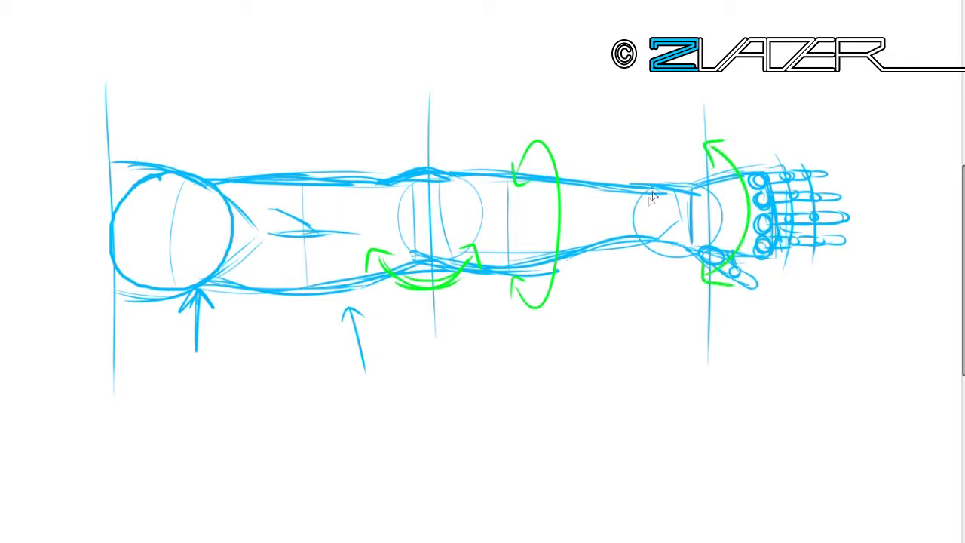
pyautogui.moveTo(669, 176); pyautogui.dragTo(717, 220)
pyautogui.moveTo(653, 221)
pyautogui.mouseDown()
pyautogui.moveTo(664, 202)
pyautogui.moveTo(728, 209)
pyautogui.mouseUp()
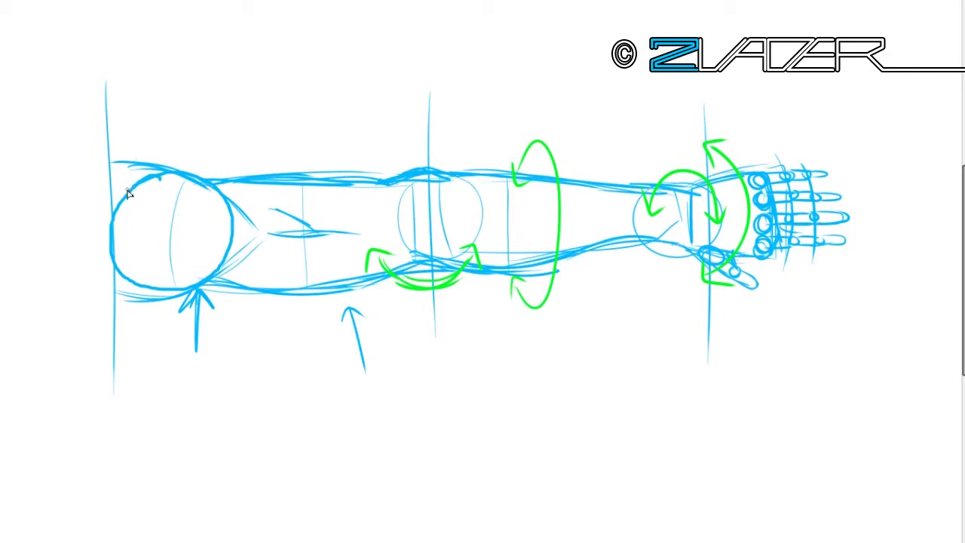
# Add a green arc and a long curved rotation arrow with arrowheads around the shoulder
pyautogui.moveTo(130, 208)
pyautogui.mouseDown()
pyautogui.moveTo(263, 203)
pyautogui.moveTo(276, 187)
pyautogui.mouseUp()
pyautogui.moveTo(130, 181); pyautogui.dragTo(159, 204)
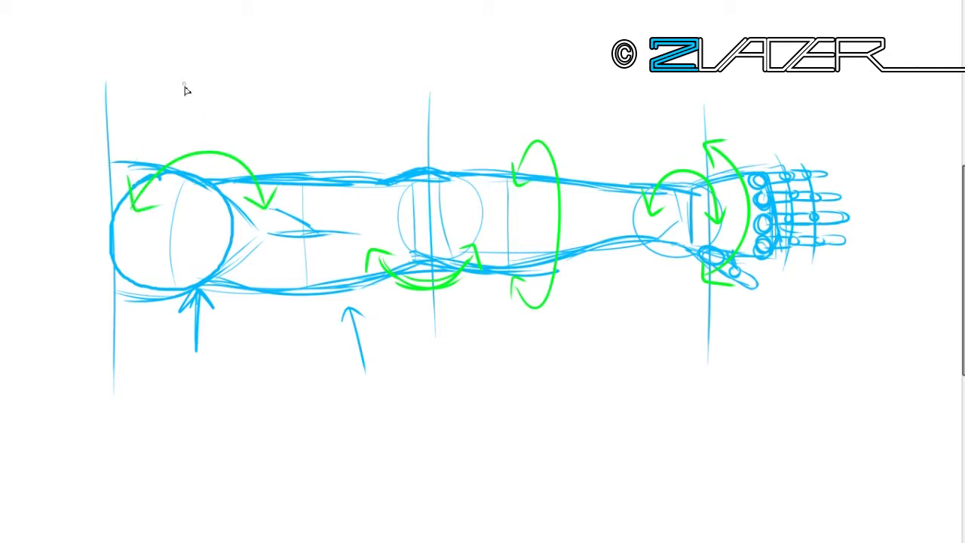
pyautogui.moveTo(163, 76)
pyautogui.mouseDown()
pyautogui.moveTo(140, 334)
pyautogui.moveTo(123, 339)
pyautogui.mouseUp()
pyautogui.moveTo(120, 304); pyautogui.dragTo(164, 340)
pyautogui.moveTo(153, 95); pyautogui.dragTo(211, 74)
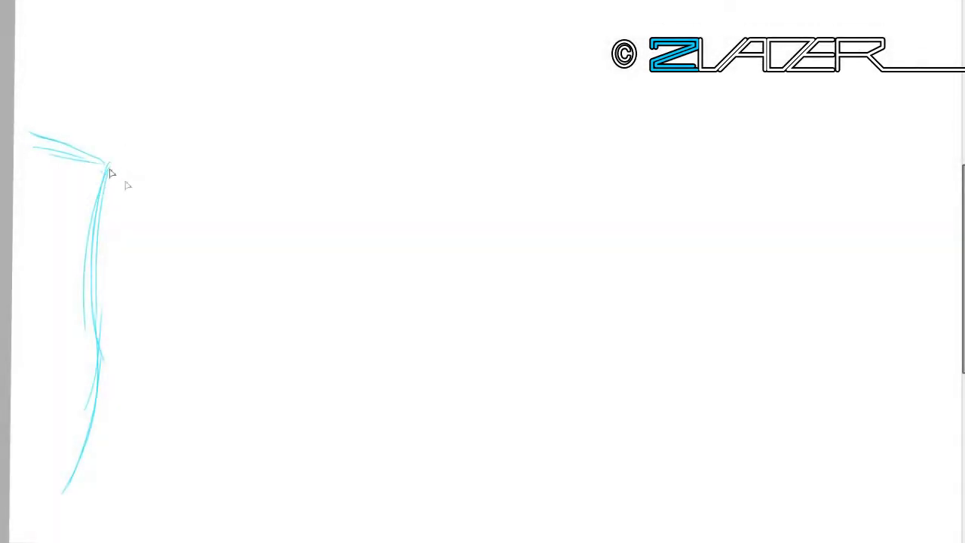
# Sketch the shoulder ovals and upper-arm edges ending in doubled strokes at the elbow
pyautogui.moveTo(110, 173)
pyautogui.mouseDown()
pyautogui.moveTo(125, 189)
pyautogui.moveTo(63, 317)
pyautogui.moveTo(132, 127)
pyautogui.moveTo(105, 324)
pyautogui.moveTo(313, 183)
pyautogui.mouseUp()
pyautogui.moveTo(113, 313); pyautogui.dragTo(276, 299)
pyautogui.moveTo(108, 167); pyautogui.dragTo(109, 166)
pyautogui.moveTo(120, 313); pyautogui.dragTo(314, 299)
pyautogui.moveTo(328, 200); pyautogui.dragTo(329, 290)
pyautogui.moveTo(121, 163)
pyautogui.mouseDown()
pyautogui.moveTo(205, 194)
pyautogui.moveTo(189, 191)
pyautogui.moveTo(231, 181)
pyautogui.moveTo(359, 195)
pyautogui.mouseUp()
pyautogui.moveTo(339, 190)
pyautogui.mouseDown()
pyautogui.moveTo(339, 276)
pyautogui.moveTo(355, 286)
pyautogui.mouseUp()
pyautogui.moveTo(128, 290); pyautogui.dragTo(354, 283)
pyautogui.moveTo(346, 283); pyautogui.dragTo(422, 226)
pyautogui.moveTo(343, 192)
pyautogui.mouseDown()
pyautogui.moveTo(439, 226)
pyautogui.moveTo(370, 273)
pyautogui.mouseUp()
# Draw the elbow cap, forearm edges tapering to the wrist, and the elbow and wrist circles
pyautogui.moveTo(391, 188)
pyautogui.mouseDown()
pyautogui.moveTo(392, 288)
pyautogui.moveTo(555, 219)
pyautogui.mouseUp()
pyautogui.moveTo(392, 281)
pyautogui.mouseDown()
pyautogui.moveTo(588, 270)
pyautogui.moveTo(603, 252)
pyautogui.moveTo(610, 202)
pyautogui.mouseUp()
pyautogui.moveTo(398, 185); pyautogui.dragTo(608, 202)
pyautogui.moveTo(430, 183)
pyautogui.mouseDown()
pyautogui.moveTo(595, 198)
pyautogui.moveTo(588, 200)
pyautogui.mouseUp()
pyautogui.moveTo(528, 268); pyautogui.dragTo(615, 252)
pyautogui.moveTo(612, 202); pyautogui.dragTo(612, 260)
pyautogui.moveTo(385, 178)
pyautogui.mouseDown()
pyautogui.moveTo(366, 282)
pyautogui.moveTo(423, 189)
pyautogui.mouseUp()
pyautogui.moveTo(361, 181)
pyautogui.mouseDown()
pyautogui.moveTo(359, 282)
pyautogui.moveTo(363, 183)
pyautogui.mouseUp()
pyautogui.moveTo(398, 193); pyautogui.dragTo(397, 276)
pyautogui.moveTo(370, 177); pyautogui.dragTo(336, 249)
# Outline the larger shoulder oval and hatch the shoulder, elbow and wrist bands
pyautogui.moveTo(113, 165); pyautogui.dragTo(115, 295)
pyautogui.moveTo(121, 195); pyautogui.dragTo(122, 290)
pyautogui.moveTo(130, 170)
pyautogui.mouseDown()
pyautogui.moveTo(132, 317)
pyautogui.moveTo(105, 250)
pyautogui.moveTo(121, 310)
pyautogui.mouseUp()
pyautogui.moveTo(375, 187)
pyautogui.mouseDown()
pyautogui.moveTo(362, 225)
pyautogui.moveTo(364, 279)
pyautogui.mouseUp()
pyautogui.moveTo(624, 205)
pyautogui.mouseDown()
pyautogui.moveTo(613, 240)
pyautogui.moveTo(620, 253)
pyautogui.mouseUp()
# Select the elbow-to-wrist section and Free Transform it wider to lengthen the forearm
pyautogui.moveTo(271, 93); pyautogui.dragTo(723, 372)
pyautogui.hotkey('ctrl', 't')
pyautogui.moveTo(674, 240); pyautogui.dragTo(720, 240)
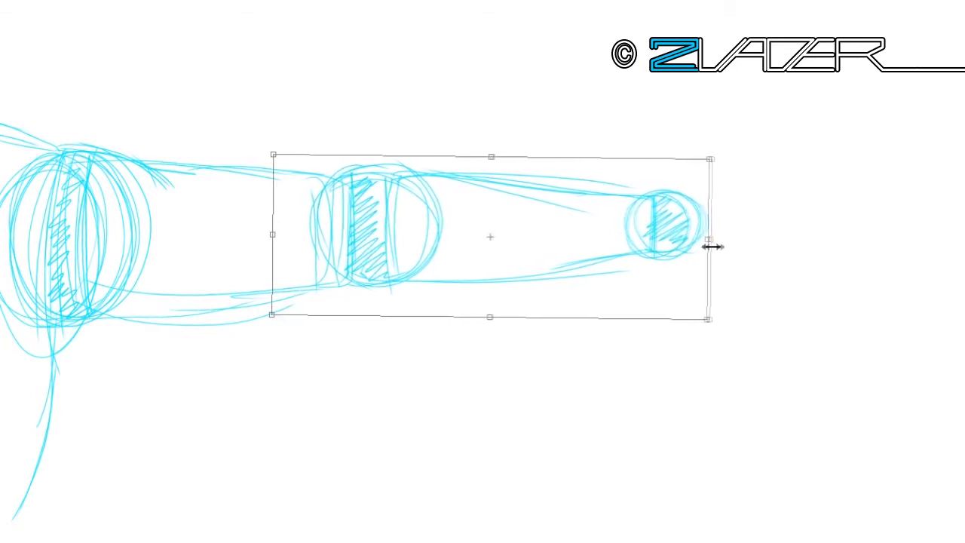
pyautogui.press('Return')
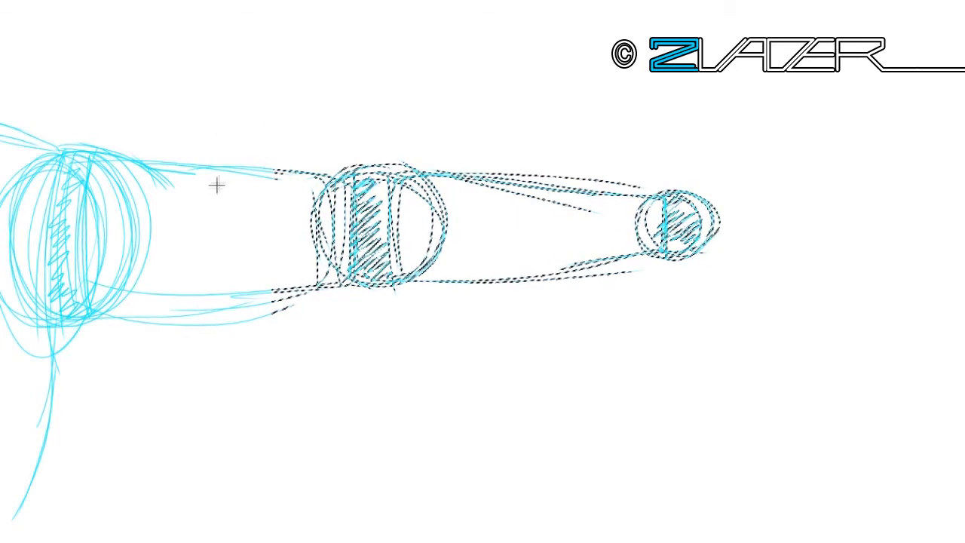
pyautogui.hotkey('ctrl', 'd')
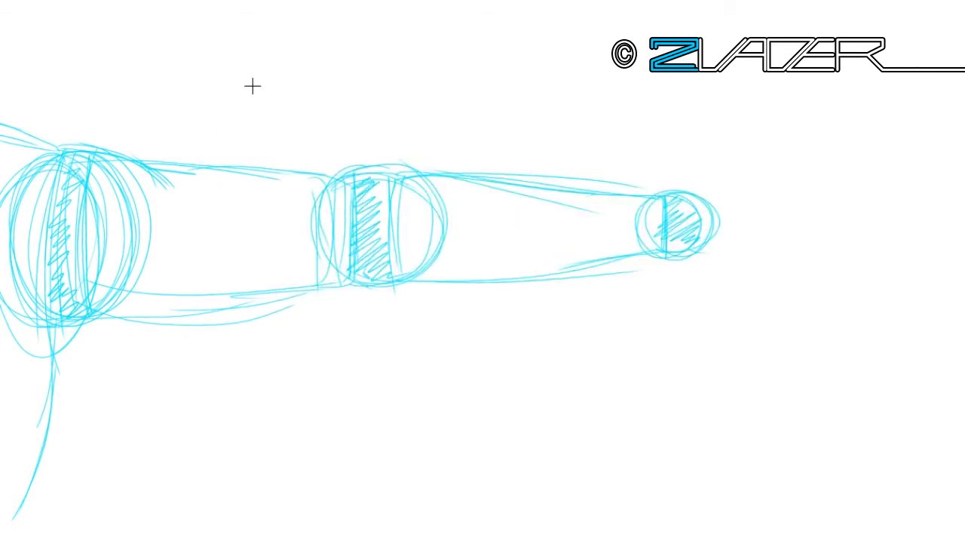
pyautogui.hotkey('ctrl', '-')
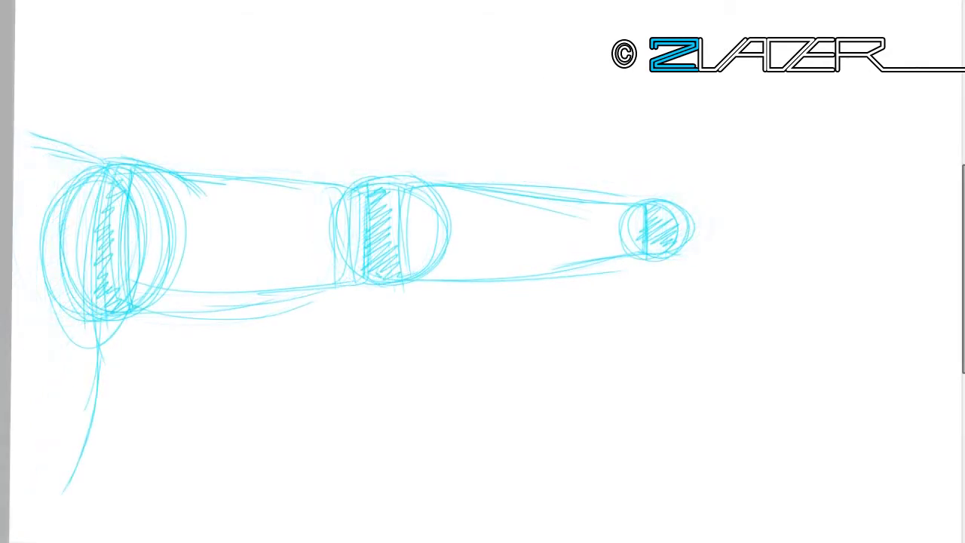
# Draw dark grey muscle curves and hatching over and left of the shoulder
pyautogui.moveTo(195, 210); pyautogui.dragTo(111, 253)
pyautogui.moveTo(203, 183)
pyautogui.mouseDown()
pyautogui.moveTo(69, 162)
pyautogui.moveTo(58, 172)
pyautogui.moveTo(187, 178)
pyautogui.moveTo(106, 243)
pyautogui.moveTo(115, 254)
pyautogui.mouseUp()
pyautogui.moveTo(193, 208); pyautogui.dragTo(103, 251)
pyautogui.moveTo(198, 175); pyautogui.dragTo(88, 145)
pyautogui.moveTo(118, 256); pyautogui.dragTo(17, 391)
pyautogui.moveTo(149, 314); pyautogui.dragTo(93, 376)
pyautogui.moveTo(124, 326); pyautogui.dragTo(70, 458)
pyautogui.moveTo(92, 278); pyautogui.dragTo(15, 381)
pyautogui.moveTo(64, 263); pyautogui.dragTo(14, 336)
pyautogui.moveTo(83, 282); pyautogui.dragTo(12, 373)
pyautogui.moveTo(151, 213); pyautogui.dragTo(75, 246)
pyautogui.moveTo(129, 168); pyautogui.dragTo(75, 202)
pyautogui.moveTo(148, 155); pyautogui.dragTo(201, 187)
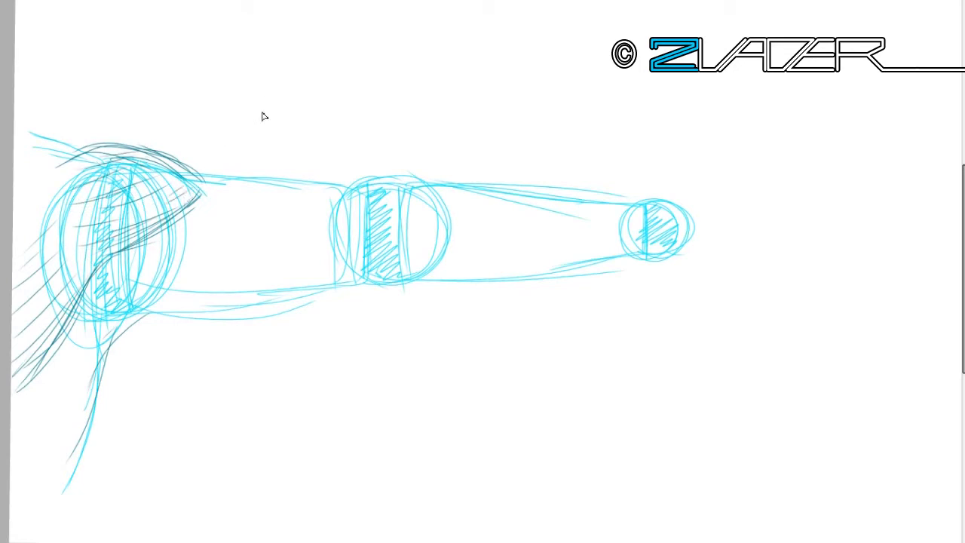
# Draw muscle contour lines along the upper arm with its top and lower curves
pyautogui.moveTo(142, 276); pyautogui.dragTo(257, 300)
pyautogui.moveTo(181, 219); pyautogui.dragTo(332, 206)
pyautogui.moveTo(229, 214)
pyautogui.mouseDown()
pyautogui.moveTo(186, 220)
pyautogui.moveTo(306, 234)
pyautogui.mouseUp()
pyautogui.moveTo(175, 246); pyautogui.dragTo(288, 250)
pyautogui.moveTo(166, 267); pyautogui.dragTo(305, 264)
pyautogui.moveTo(175, 291); pyautogui.dragTo(388, 222)
pyautogui.moveTo(361, 253); pyautogui.dragTo(396, 245)
pyautogui.moveTo(193, 166)
pyautogui.mouseDown()
pyautogui.moveTo(207, 190)
pyautogui.moveTo(341, 184)
pyautogui.mouseUp()
pyautogui.moveTo(218, 178); pyautogui.dragTo(349, 186)
pyautogui.moveTo(147, 295); pyautogui.dragTo(347, 264)
pyautogui.moveTo(274, 291); pyautogui.dragTo(366, 271)
pyautogui.moveTo(121, 305); pyautogui.dragTo(114, 340)
# Trace the forearm's upper and lower edges in dark grey
pyautogui.moveTo(341, 184); pyautogui.dragTo(626, 195)
pyautogui.moveTo(349, 284); pyautogui.dragTo(543, 279)
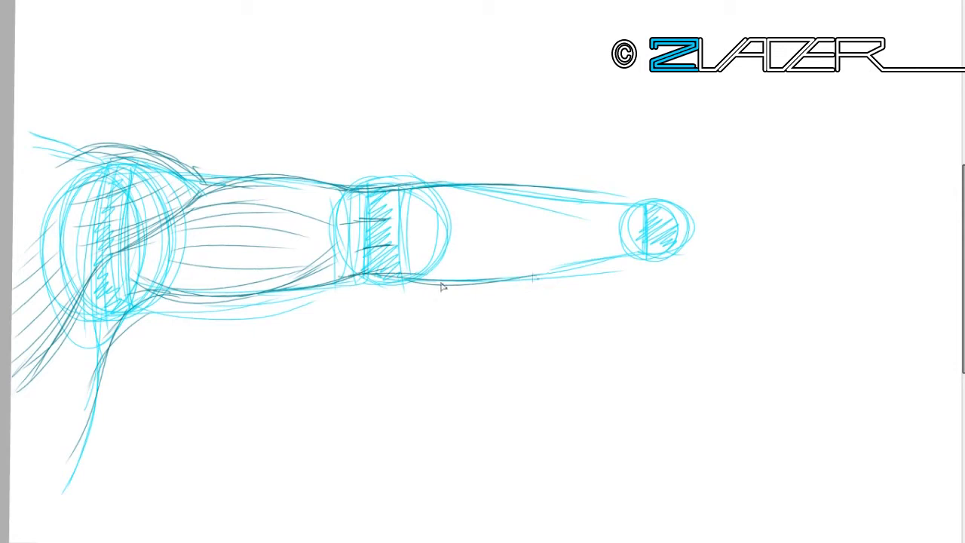
pyautogui.moveTo(445, 284); pyautogui.dragTo(621, 250)
pyautogui.moveTo(435, 188); pyautogui.dragTo(625, 194)
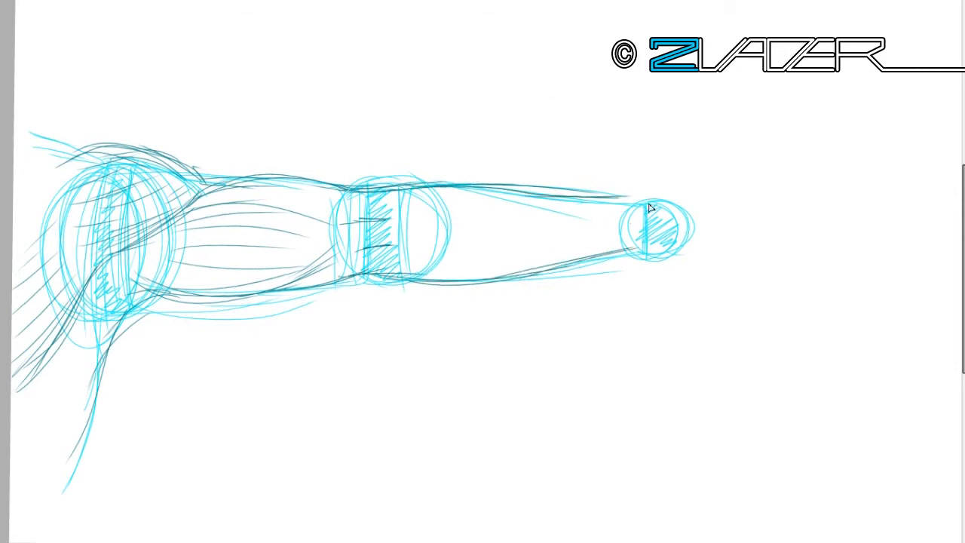
# Outline a hand cone beyond the wrist circle with top, bottom and end edges
pyautogui.moveTo(638, 199)
pyautogui.mouseDown()
pyautogui.moveTo(667, 190)
pyautogui.moveTo(664, 244)
pyautogui.moveTo(747, 267)
pyautogui.mouseUp()
pyautogui.moveTo(755, 255); pyautogui.dragTo(754, 189)
pyautogui.moveTo(661, 188); pyautogui.dragTo(746, 168)
pyautogui.moveTo(751, 171); pyautogui.dragTo(752, 260)
pyautogui.moveTo(670, 252)
pyautogui.mouseDown()
pyautogui.moveTo(750, 259)
pyautogui.moveTo(754, 240)
pyautogui.mouseUp()
pyautogui.moveTo(645, 198)
pyautogui.mouseDown()
pyautogui.moveTo(751, 178)
pyautogui.moveTo(757, 246)
pyautogui.mouseUp()
pyautogui.moveTo(635, 255); pyautogui.dragTo(757, 240)
pyautogui.moveTo(664, 190); pyautogui.dragTo(752, 173)
pyautogui.moveTo(626, 205); pyautogui.dragTo(736, 190)
pyautogui.moveTo(688, 241)
pyautogui.mouseDown()
pyautogui.moveTo(758, 233)
pyautogui.moveTo(717, 226)
pyautogui.moveTo(729, 226)
pyautogui.moveTo(746, 195)
pyautogui.moveTo(735, 223)
pyautogui.moveTo(756, 205)
pyautogui.mouseUp()
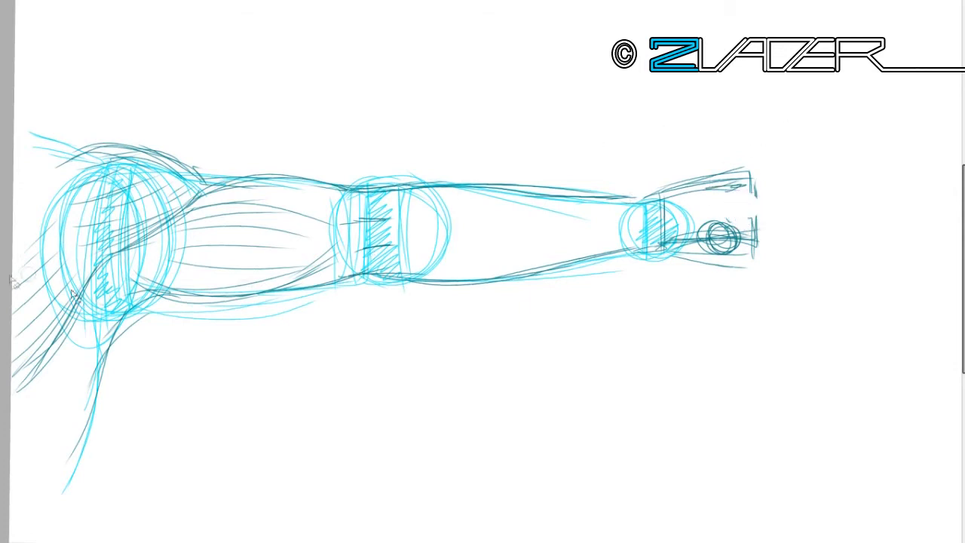
# Block in the hand with knuckle circles and its top and bottom edges
pyautogui.moveTo(754, 241)
pyautogui.mouseDown()
pyautogui.moveTo(775, 178)
pyautogui.moveTo(777, 205)
pyautogui.moveTo(754, 209)
pyautogui.moveTo(791, 184)
pyautogui.mouseUp()
pyautogui.moveTo(626, 196); pyautogui.dragTo(705, 190)
pyautogui.moveTo(724, 249)
pyautogui.mouseDown()
pyautogui.moveTo(807, 256)
pyautogui.moveTo(683, 242)
pyautogui.mouseUp()
pyautogui.moveTo(627, 257); pyautogui.dragTo(682, 237)
pyautogui.moveTo(648, 200); pyautogui.dragTo(736, 173)
pyautogui.moveTo(739, 236)
pyautogui.mouseDown()
pyautogui.moveTo(801, 212)
pyautogui.moveTo(763, 223)
pyautogui.mouseUp()
# Draw the extended index finger out to its fingertip
pyautogui.moveTo(782, 193)
pyautogui.mouseDown()
pyautogui.moveTo(837, 201)
pyautogui.moveTo(785, 215)
pyautogui.moveTo(792, 218)
pyautogui.moveTo(835, 204)
pyautogui.moveTo(866, 218)
pyautogui.moveTo(902, 219)
pyautogui.mouseUp()
pyautogui.moveTo(750, 177); pyautogui.dragTo(856, 198)
pyautogui.moveTo(791, 212)
pyautogui.mouseDown()
pyautogui.moveTo(837, 230)
pyautogui.moveTo(866, 226)
pyautogui.mouseUp()
pyautogui.moveTo(826, 181); pyautogui.dragTo(864, 198)
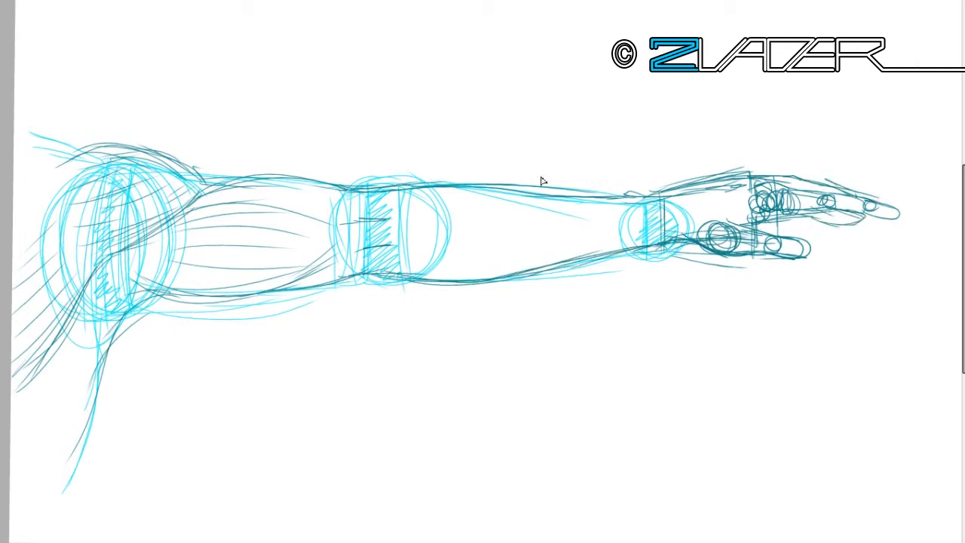
# Add grey muscle strokes across the forearm between elbow and wrist
pyautogui.moveTo(415, 192); pyautogui.dragTo(641, 231)
pyautogui.moveTo(377, 197); pyautogui.dragTo(634, 249)
pyautogui.moveTo(399, 211)
pyautogui.mouseDown()
pyautogui.moveTo(654, 241)
pyautogui.moveTo(490, 225)
pyautogui.mouseUp()
pyautogui.moveTo(656, 249)
pyautogui.mouseDown()
pyautogui.moveTo(478, 226)
pyautogui.moveTo(451, 193)
pyautogui.mouseUp()
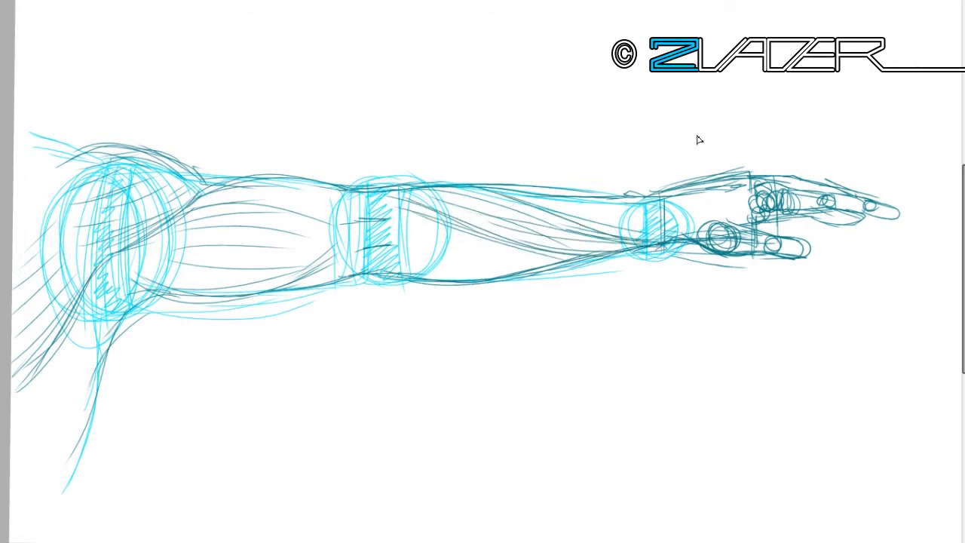
pyautogui.moveTo(491, 260); pyautogui.dragTo(411, 228)
pyautogui.moveTo(588, 208); pyautogui.dragTo(373, 261)
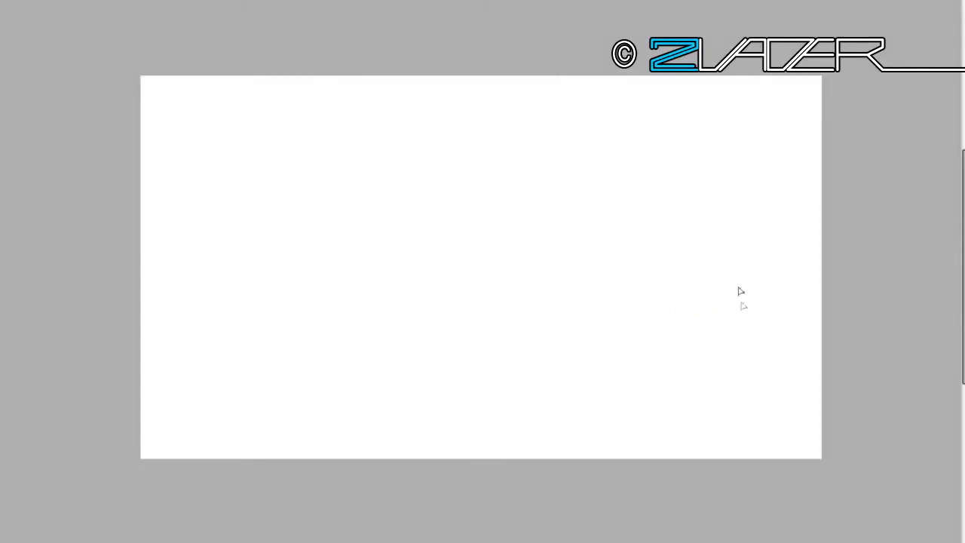
# Draw the shoulder circle and a horizontal upper-arm cylinder ending in an elbow ellipse
pyautogui.moveTo(754, 270)
pyautogui.mouseDown()
pyautogui.moveTo(788, 351)
pyautogui.moveTo(744, 276)
pyautogui.mouseUp()
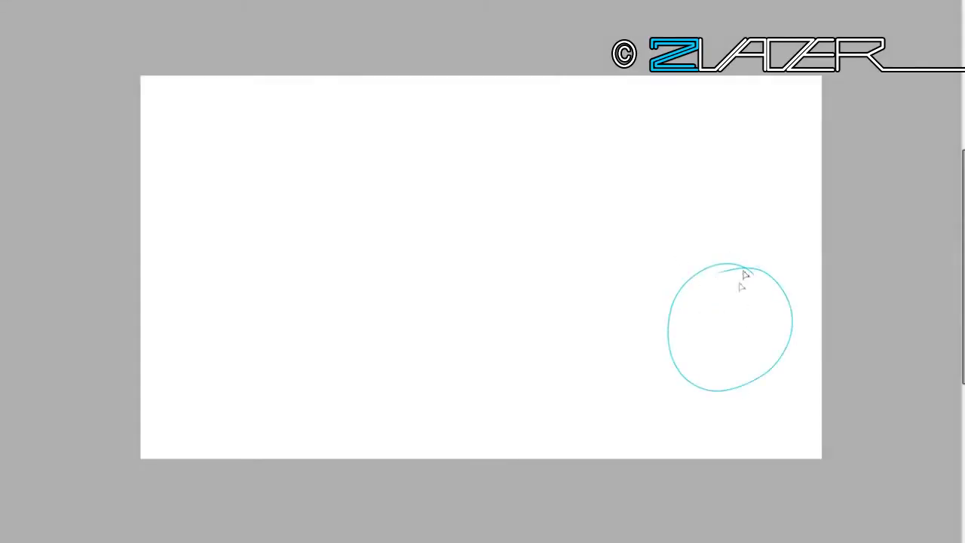
pyautogui.moveTo(695, 365)
pyautogui.mouseDown()
pyautogui.moveTo(712, 274)
pyautogui.moveTo(666, 327)
pyautogui.moveTo(688, 377)
pyautogui.mouseUp()
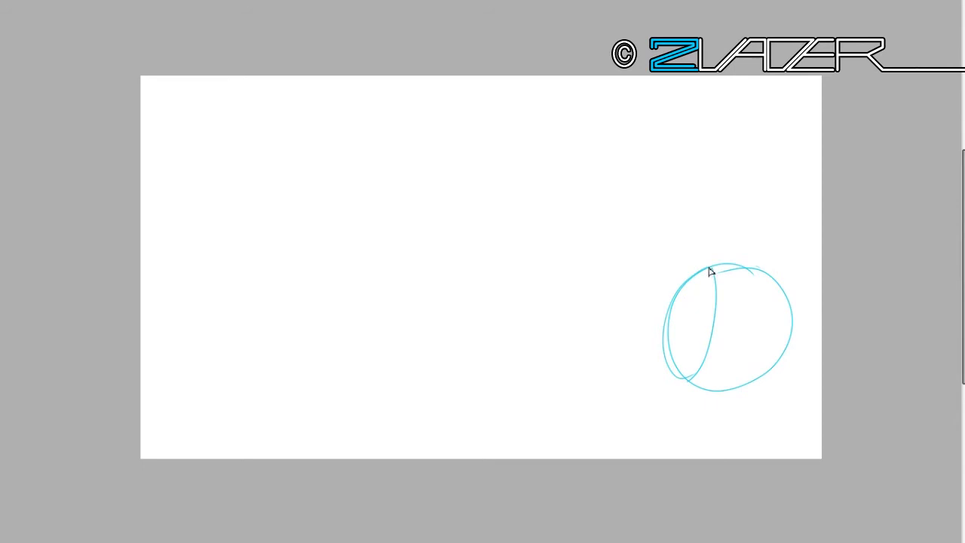
pyautogui.moveTo(709, 269)
pyautogui.mouseDown()
pyautogui.moveTo(509, 234)
pyautogui.moveTo(477, 324)
pyautogui.mouseUp()
pyautogui.moveTo(492, 329)
pyautogui.mouseDown()
pyautogui.moveTo(616, 377)
pyautogui.moveTo(708, 393)
pyautogui.mouseUp()
pyautogui.moveTo(715, 272); pyautogui.dragTo(702, 386)
pyautogui.moveTo(521, 235)
pyautogui.mouseDown()
pyautogui.moveTo(480, 331)
pyautogui.moveTo(676, 389)
pyautogui.moveTo(723, 276)
pyautogui.moveTo(460, 312)
pyautogui.moveTo(480, 325)
pyautogui.mouseUp()
pyautogui.moveTo(475, 232)
pyautogui.mouseDown()
pyautogui.moveTo(529, 288)
pyautogui.moveTo(518, 248)
pyautogui.moveTo(480, 329)
pyautogui.mouseUp()
pyautogui.moveTo(483, 249)
pyautogui.mouseDown()
pyautogui.moveTo(511, 334)
pyautogui.moveTo(644, 366)
pyautogui.mouseUp()
pyautogui.moveTo(650, 387); pyautogui.dragTo(709, 404)
# Add the forearm tube rising from the elbow to the canvas top, with light hatching
pyautogui.moveTo(459, 228); pyautogui.dragTo(526, 192)
pyautogui.moveTo(534, 285); pyautogui.dragTo(595, 154)
pyautogui.moveTo(452, 239)
pyautogui.mouseDown()
pyautogui.moveTo(533, 151)
pyautogui.moveTo(524, 307)
pyautogui.mouseUp()
pyautogui.moveTo(482, 226)
pyautogui.mouseDown()
pyautogui.moveTo(552, 126)
pyautogui.moveTo(605, 136)
pyautogui.moveTo(548, 259)
pyautogui.moveTo(455, 298)
pyautogui.moveTo(686, 400)
pyautogui.moveTo(720, 458)
pyautogui.mouseUp()
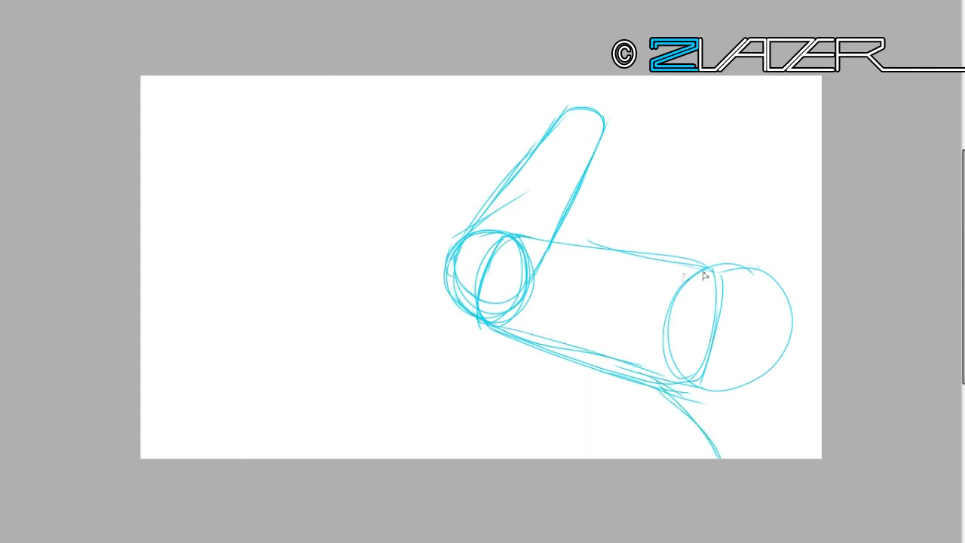
pyautogui.moveTo(682, 279); pyautogui.dragTo(803, 260)
pyautogui.moveTo(571, 115); pyautogui.dragTo(581, 75)
pyautogui.moveTo(613, 121); pyautogui.dragTo(638, 77)
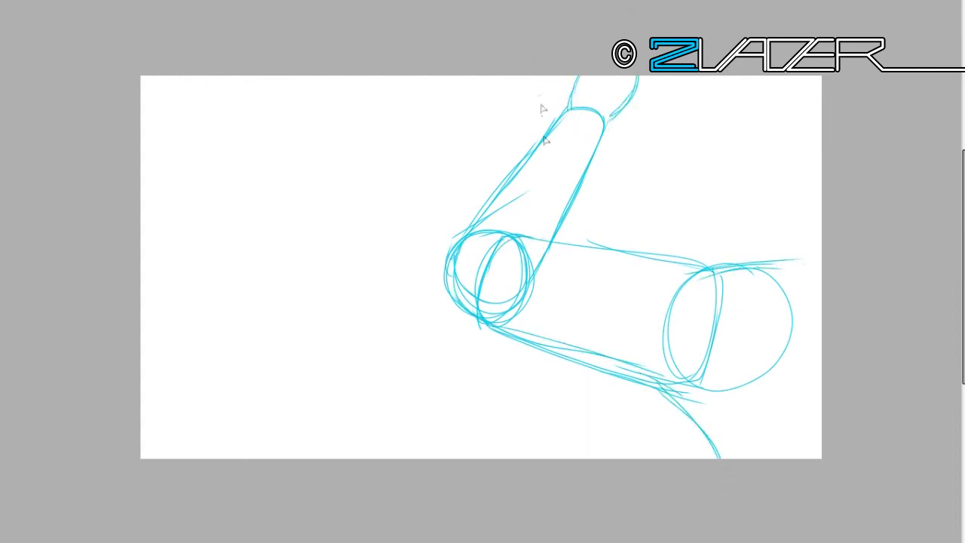
pyautogui.moveTo(579, 119)
pyautogui.mouseDown()
pyautogui.moveTo(562, 202)
pyautogui.moveTo(568, 133)
pyautogui.mouseUp()
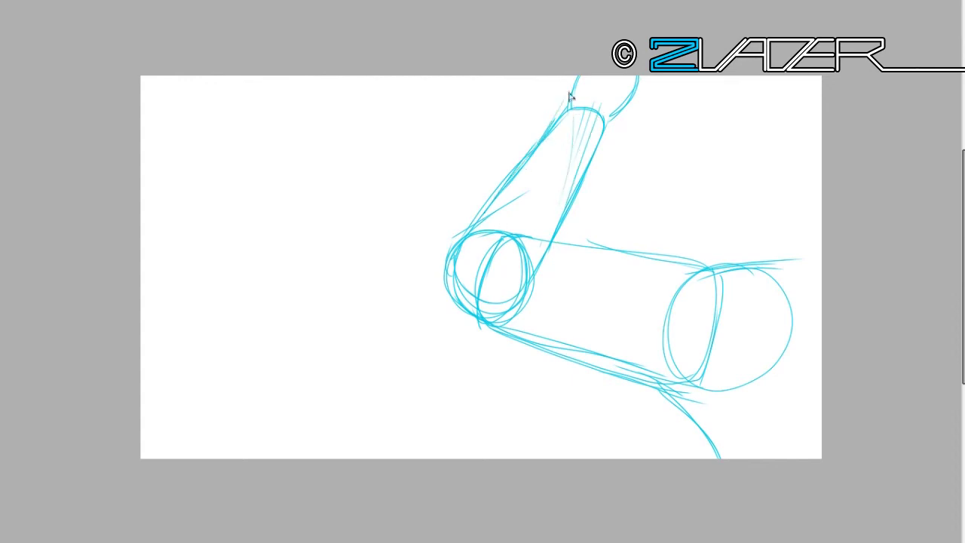
# Nudge the whole bent-arm sketch slightly down and left, then commit the move
pyautogui.press('v')
pyautogui.moveTo(560, 287); pyautogui.dragTo(553, 302)
pyautogui.hotkey('ctrl', 't')
pyautogui.moveTo(478, 198); pyautogui.dragTo(463, 188)
pyautogui.moveTo(548, 324); pyautogui.dragTo(549, 328)
pyautogui.press('Return')
# Reinforce the upper-arm cylinder's edges, elbow curve and a centre line
pyautogui.moveTo(673, 306); pyautogui.dragTo(793, 287)
pyautogui.moveTo(483, 273); pyautogui.dragTo(585, 276)
pyautogui.moveTo(683, 300); pyautogui.dragTo(558, 285)
pyautogui.moveTo(483, 286); pyautogui.dragTo(752, 294)
pyautogui.moveTo(438, 264)
pyautogui.mouseDown()
pyautogui.moveTo(407, 325)
pyautogui.moveTo(480, 365)
pyautogui.mouseUp()
pyautogui.moveTo(451, 280)
pyautogui.mouseDown()
pyautogui.moveTo(451, 364)
pyautogui.moveTo(688, 426)
pyautogui.moveTo(692, 457)
pyautogui.mouseUp()
pyautogui.moveTo(495, 301)
pyautogui.mouseDown()
pyautogui.moveTo(555, 323)
pyautogui.moveTo(637, 332)
pyautogui.moveTo(684, 303)
pyautogui.mouseUp()
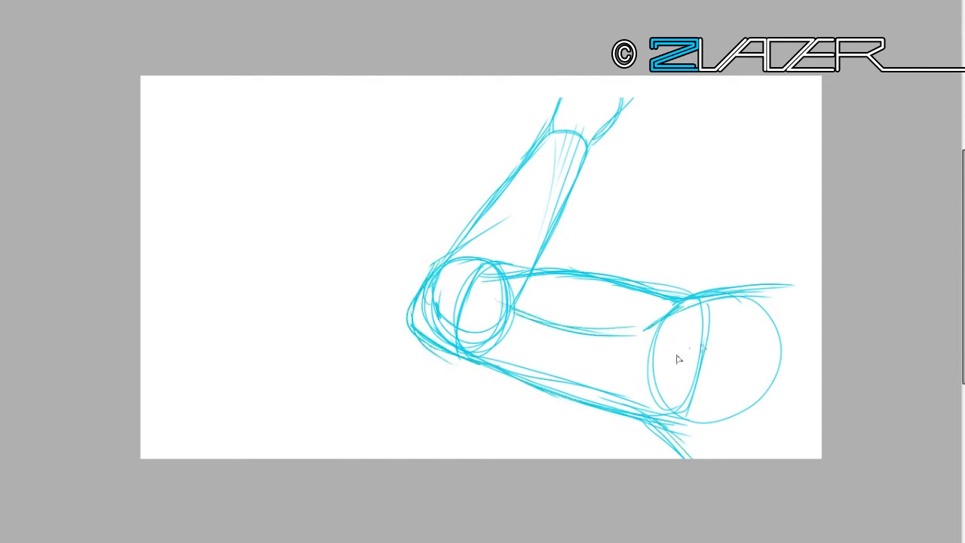
# Hatch the shoulder and mid upper arm, add an elbow curve, and reshape the forearm top
pyautogui.moveTo(657, 361); pyautogui.dragTo(720, 411)
pyautogui.moveTo(668, 359); pyautogui.dragTo(716, 400)
pyautogui.moveTo(693, 336); pyautogui.dragTo(777, 332)
pyautogui.moveTo(779, 334); pyautogui.dragTo(671, 331)
pyautogui.moveTo(562, 341)
pyautogui.mouseDown()
pyautogui.moveTo(642, 377)
pyautogui.moveTo(571, 361)
pyautogui.moveTo(603, 374)
pyautogui.mouseUp()
pyautogui.moveTo(445, 253); pyautogui.dragTo(421, 332)
pyautogui.moveTo(555, 75)
pyautogui.mouseDown()
pyautogui.moveTo(549, 128)
pyautogui.moveTo(626, 83)
pyautogui.mouseUp()
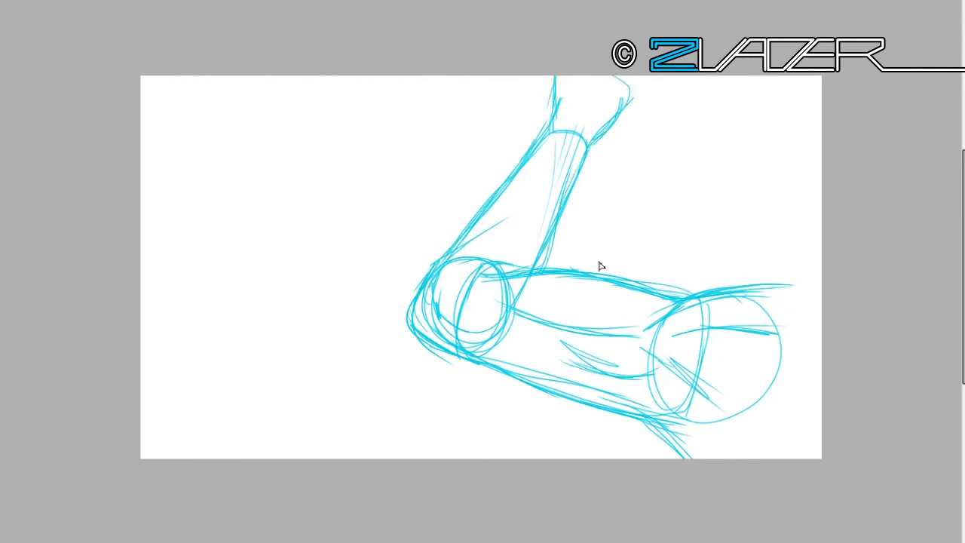